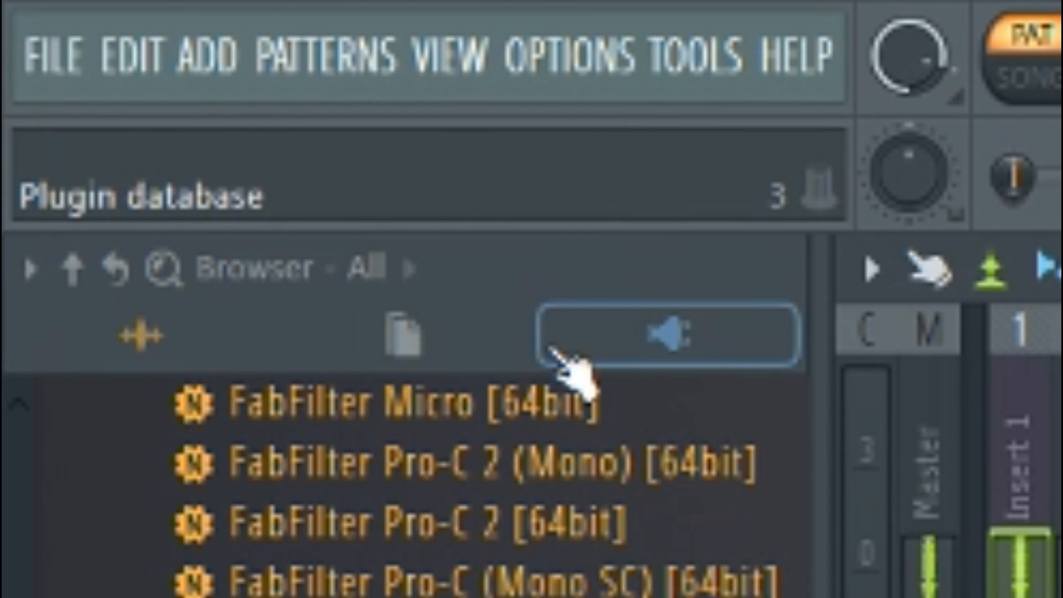
- Open the MIDI settings and the audio settings, and examine the available DirectSound and ASIO devices
left_click(551, 75)
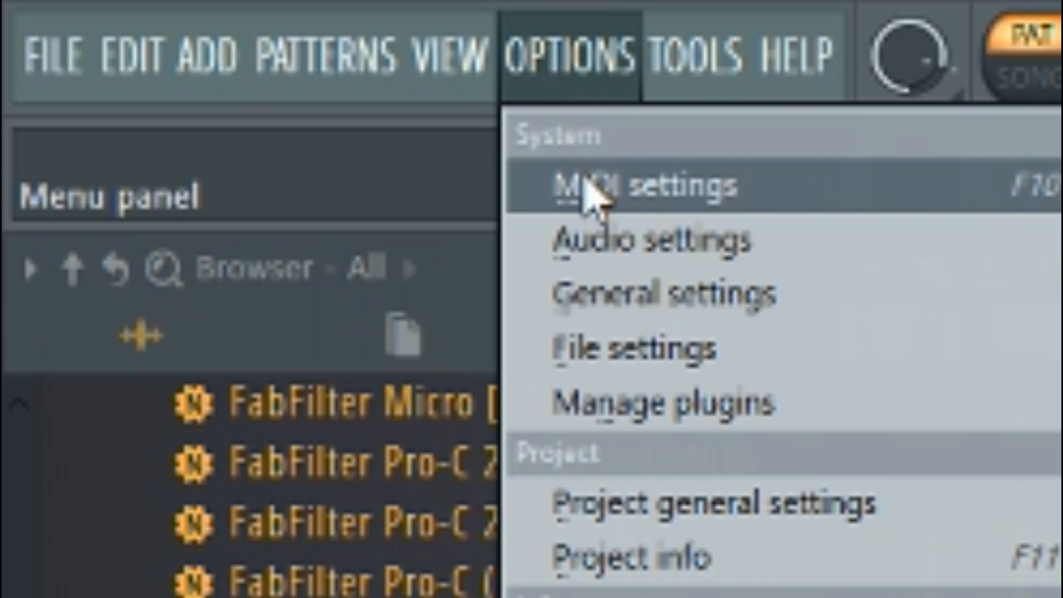
left_click(658, 206)
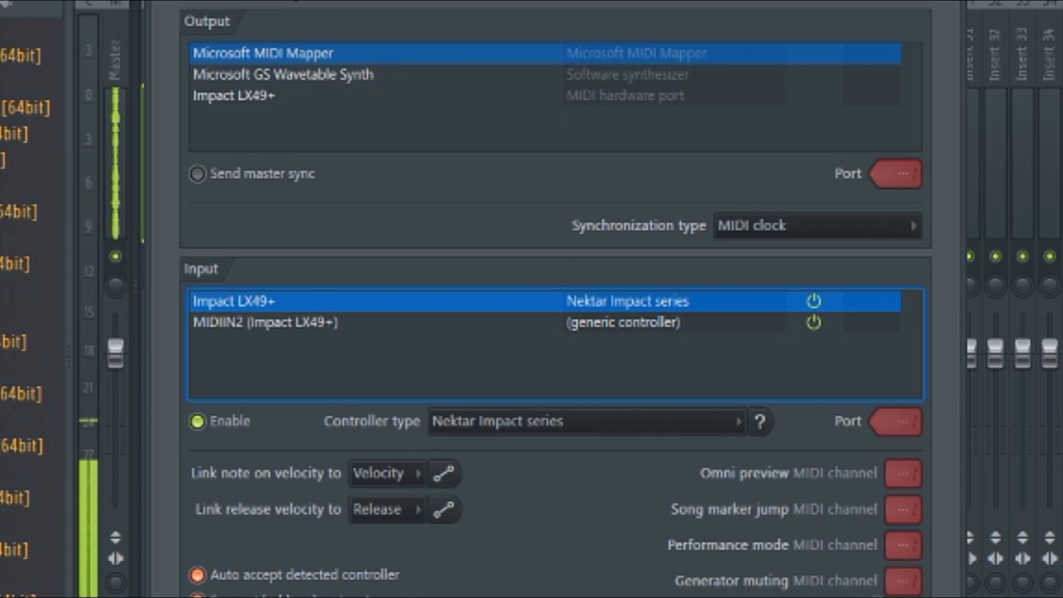
left_click(310, 2)
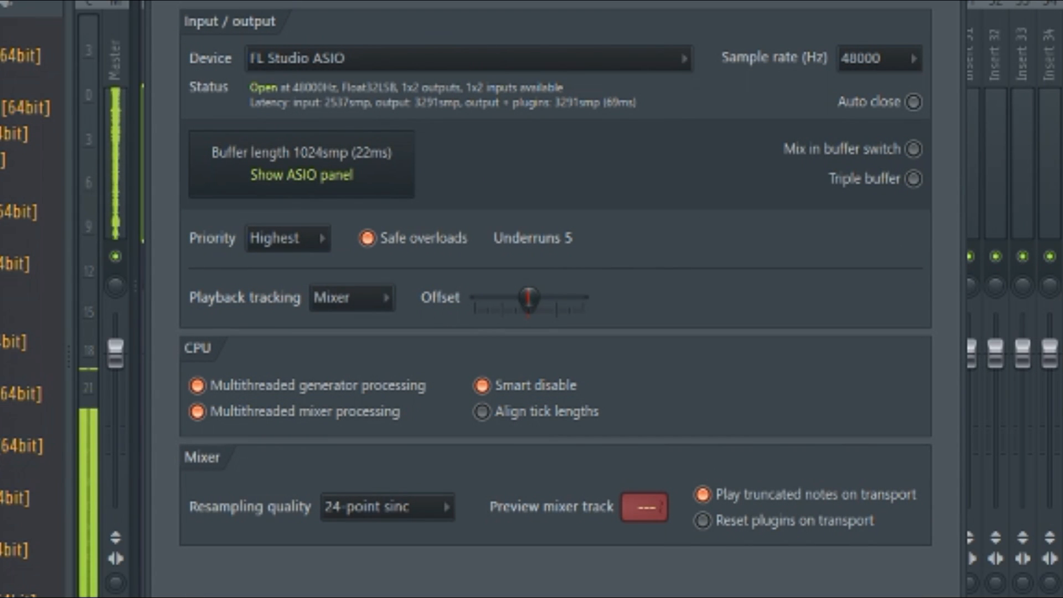
left_click(288, 61)
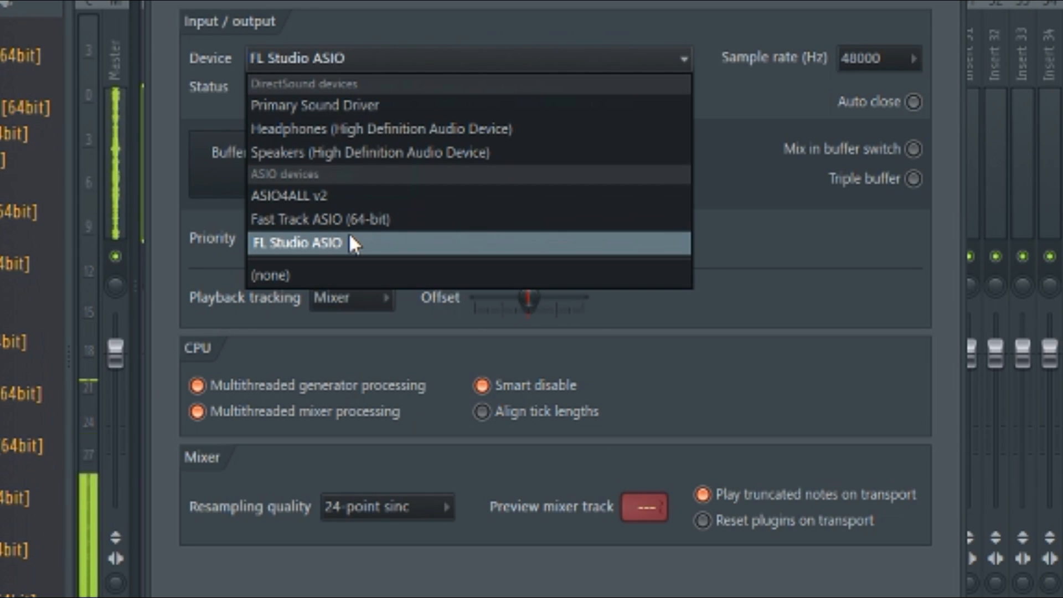
left_click(861, 308)
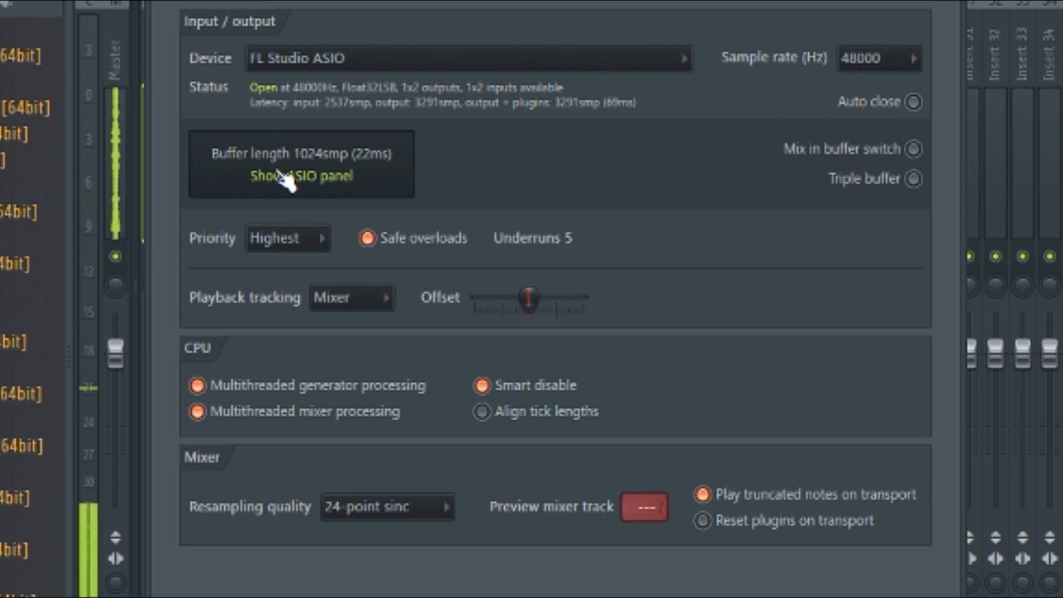
left_click(338, 58)
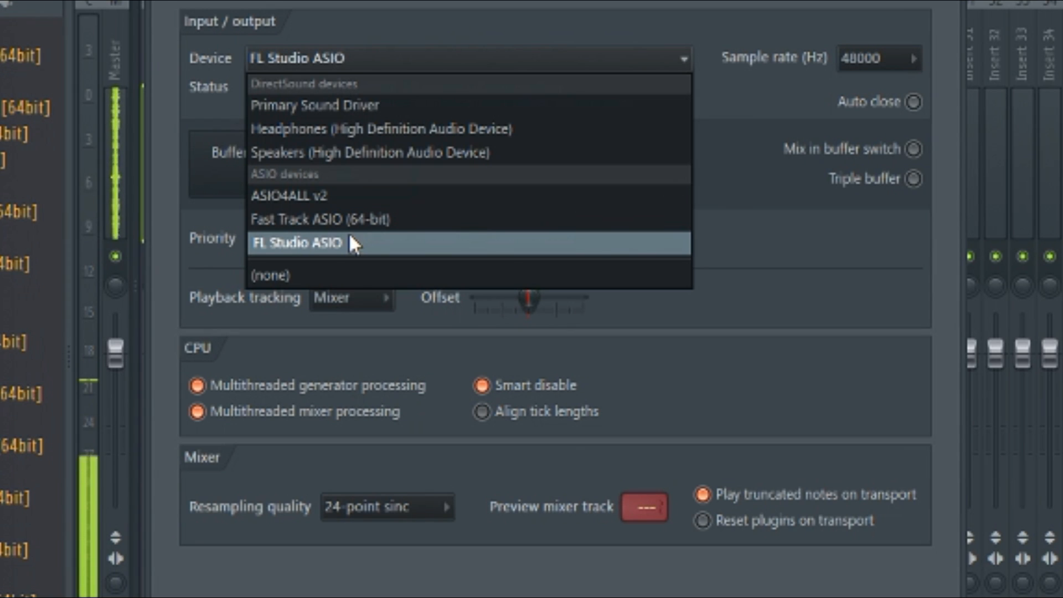
left_click(865, 315)
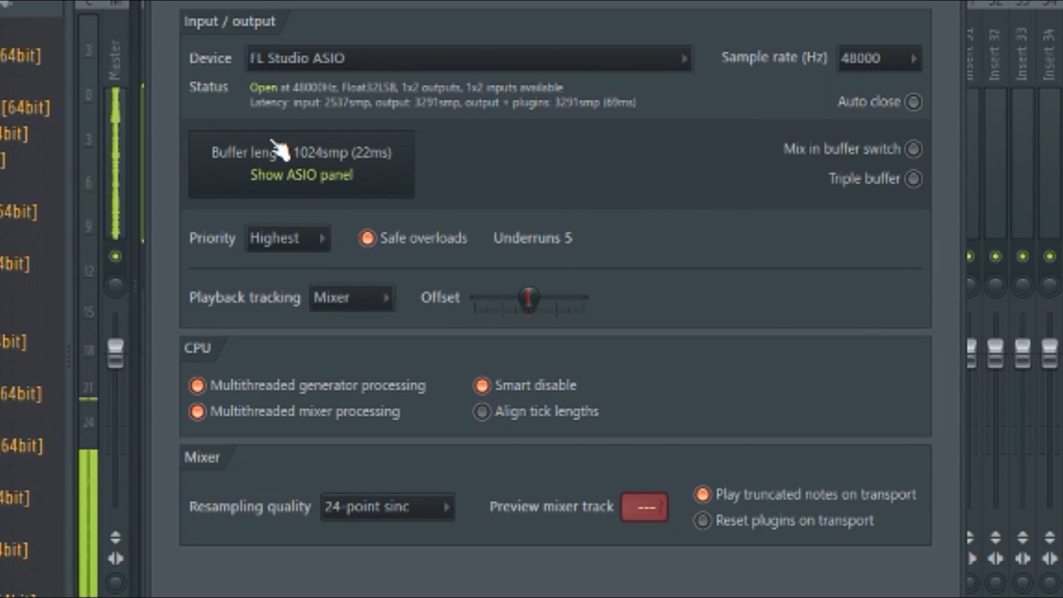
- Examine the FL Studio ASIO panel's buffer length and input device options, close it, and check the device and sample rate choices
left_click(274, 166)
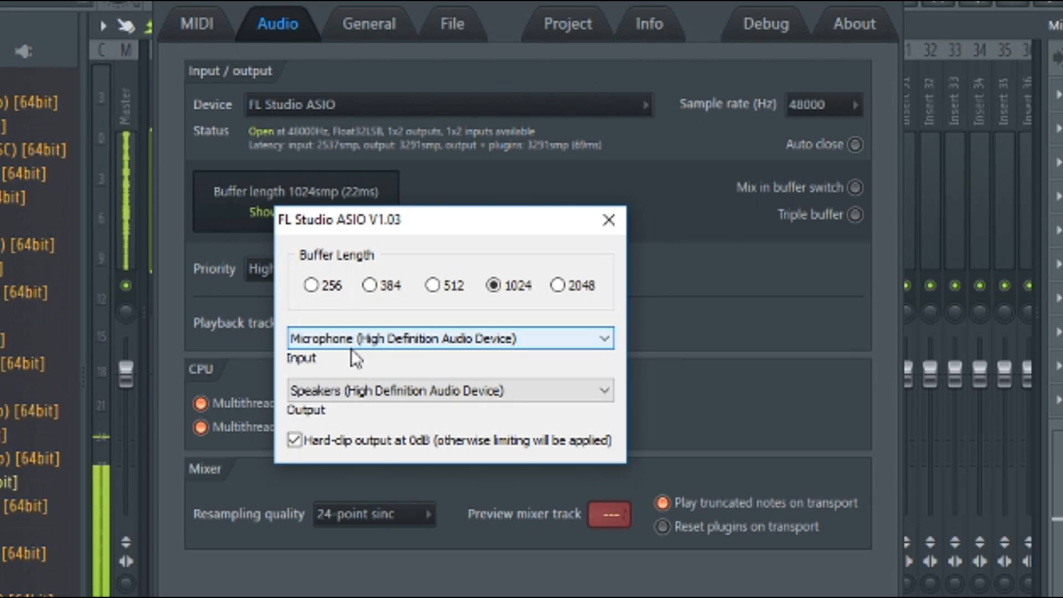
left_click(429, 338)
left_click(429, 337)
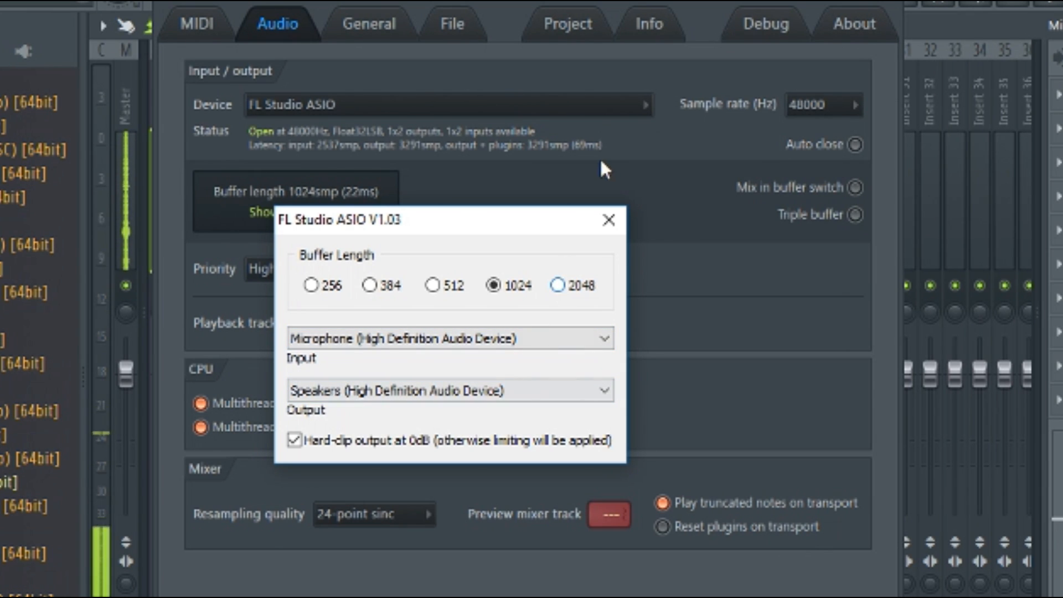
left_click(609, 219)
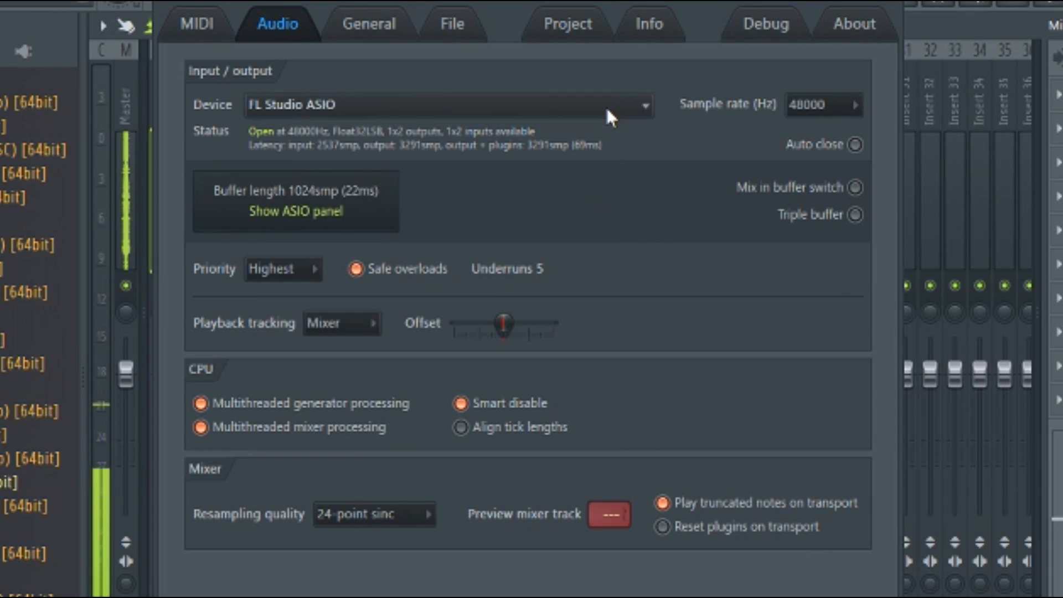
left_click(610, 111)
left_click(807, 110)
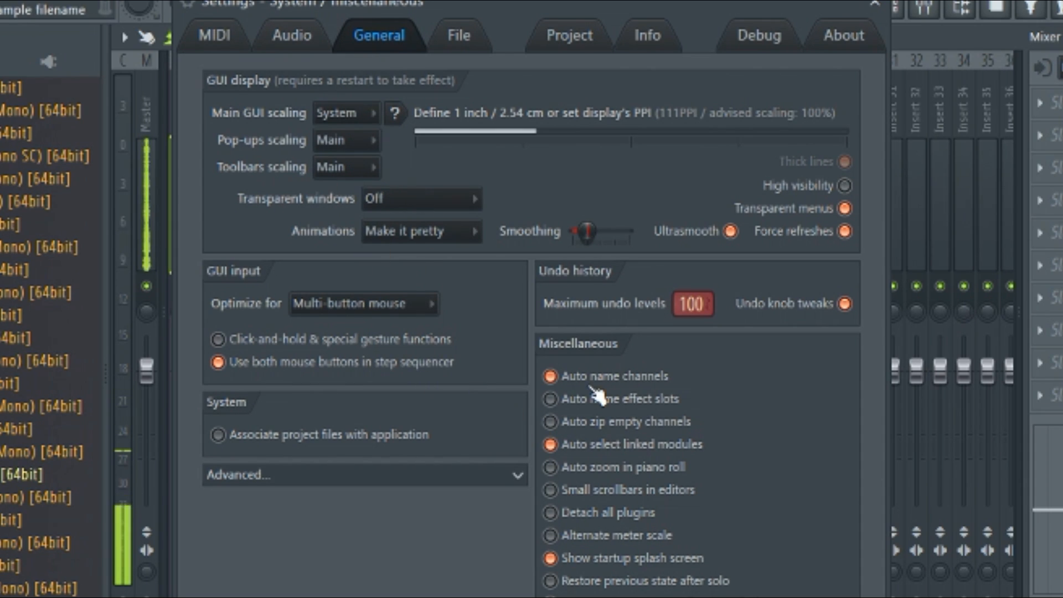
- Open the plugin manager from the file settings and view the folder chooser for adding a plugin search path
left_click(459, 35)
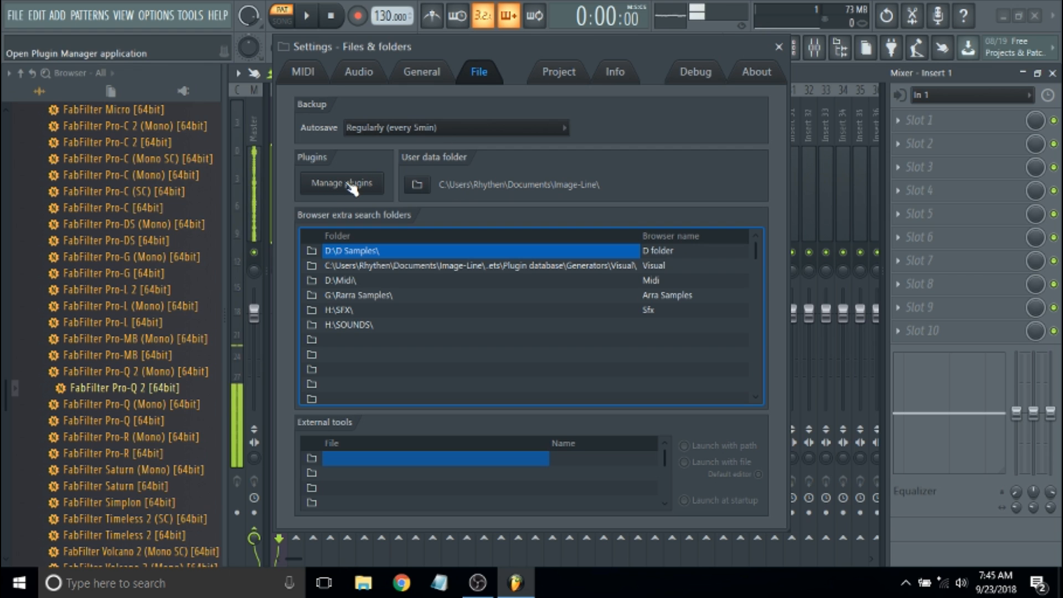
left_click(350, 184)
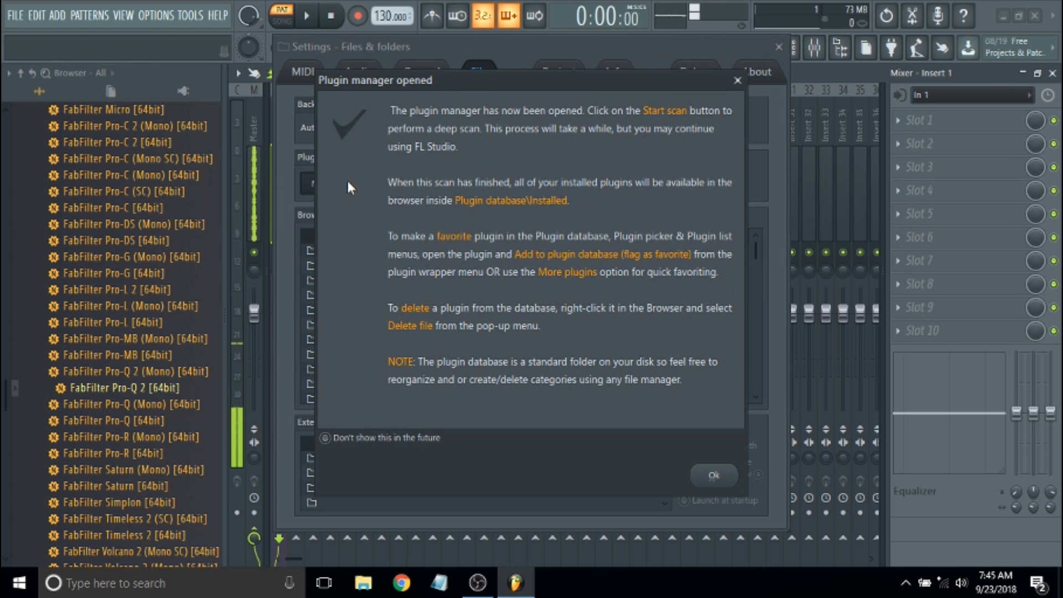
left_click(716, 477)
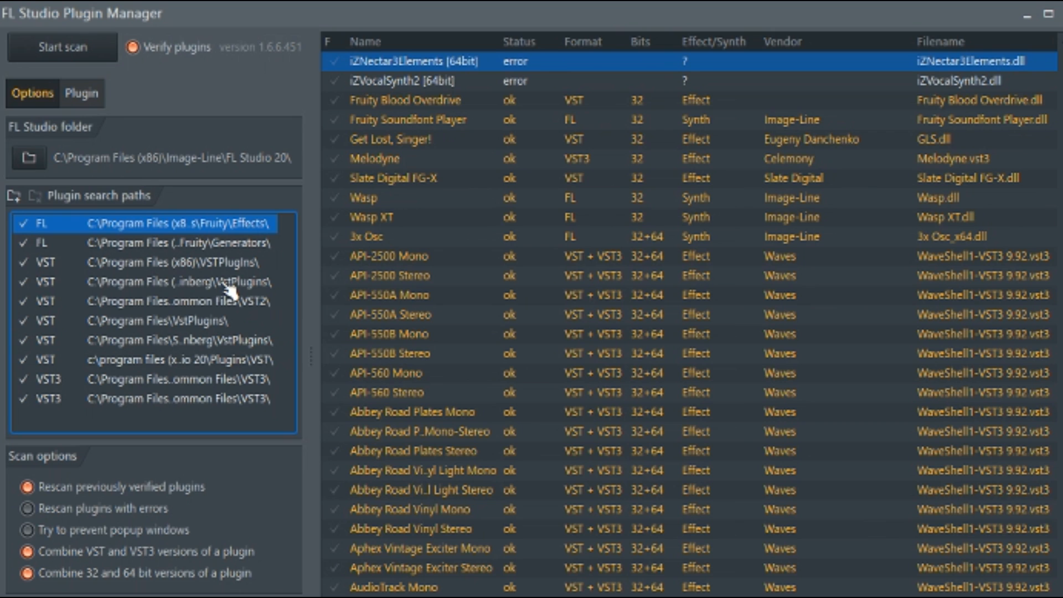
left_click(15, 196)
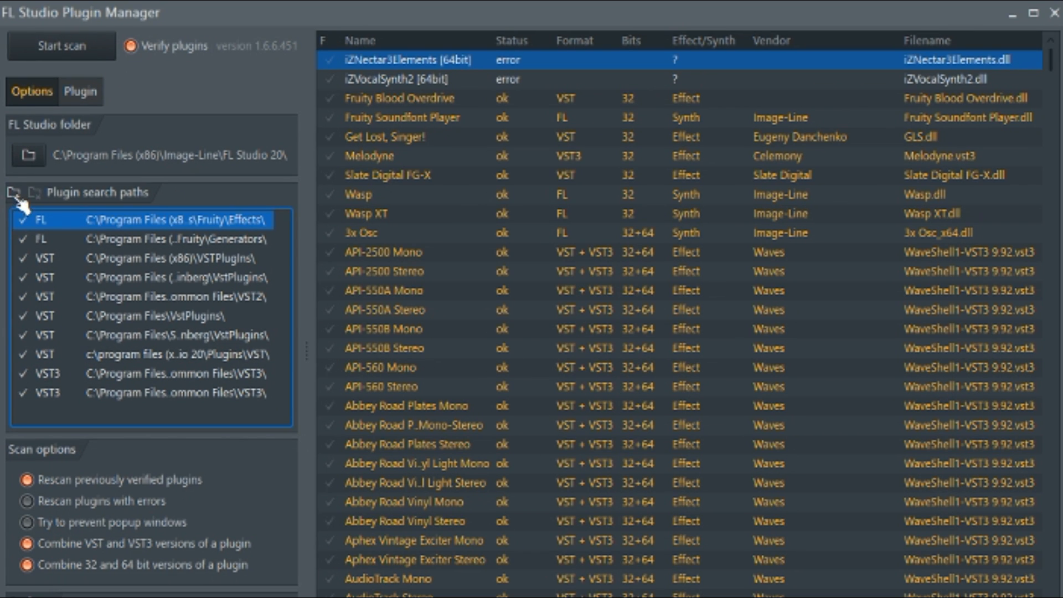
left_click(14, 193)
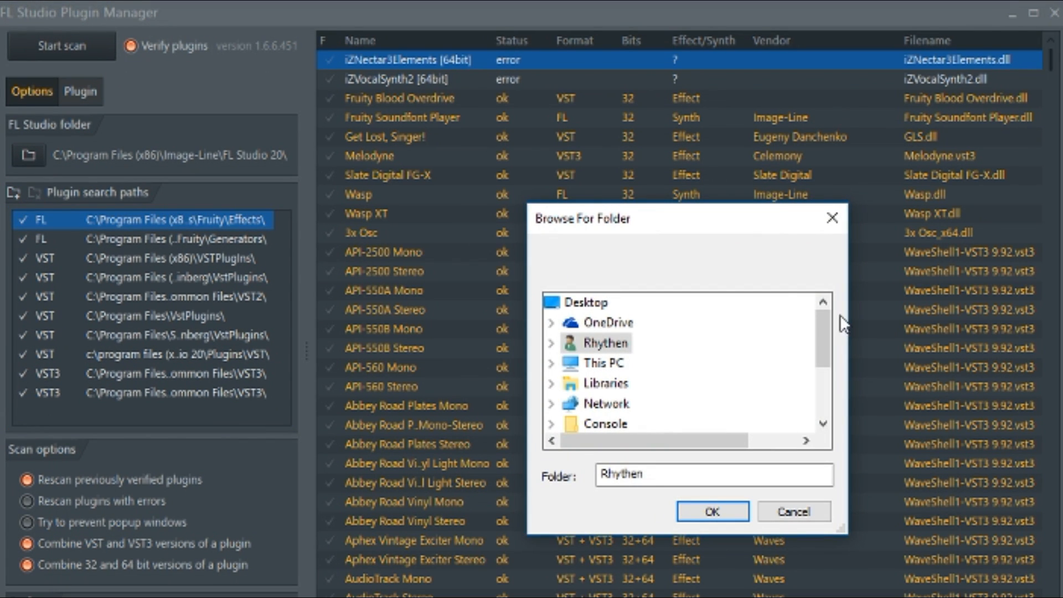
left_click(832, 218)
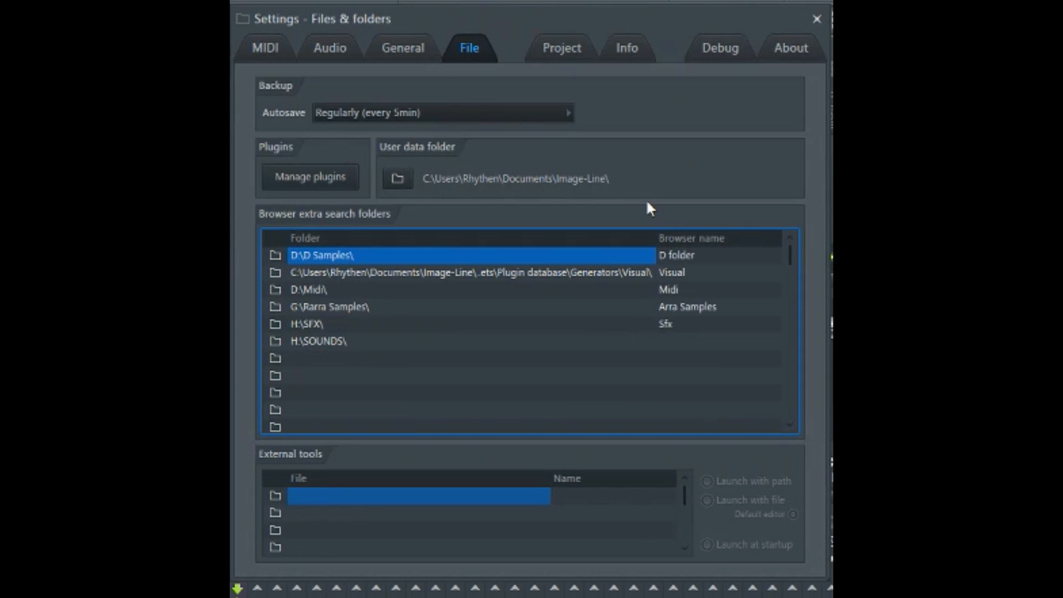
- Set the project's time signature numerator to 7 and denominator to 8
left_click(583, 57)
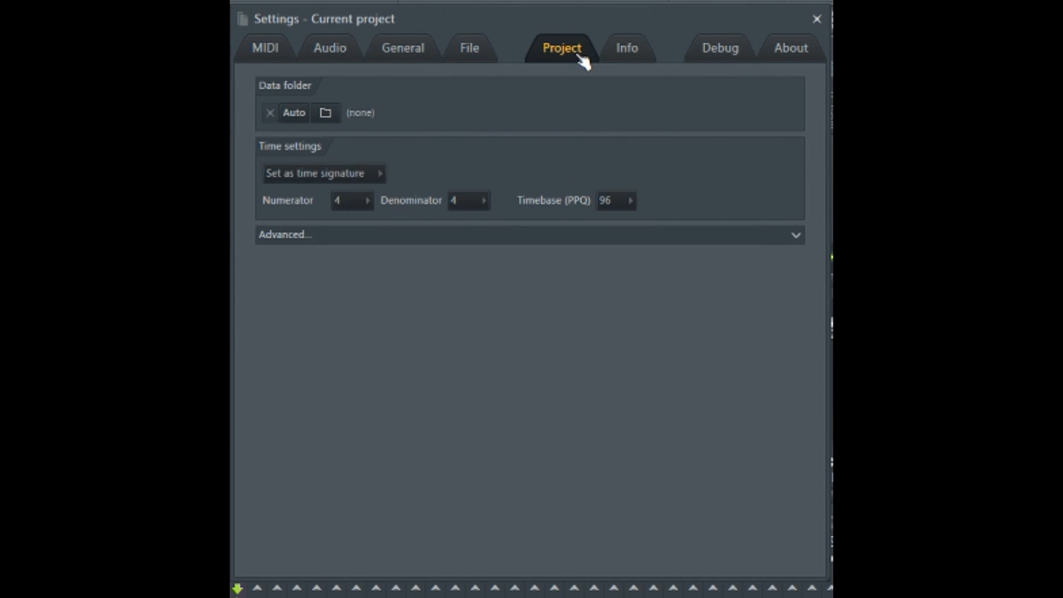
left_click(352, 201)
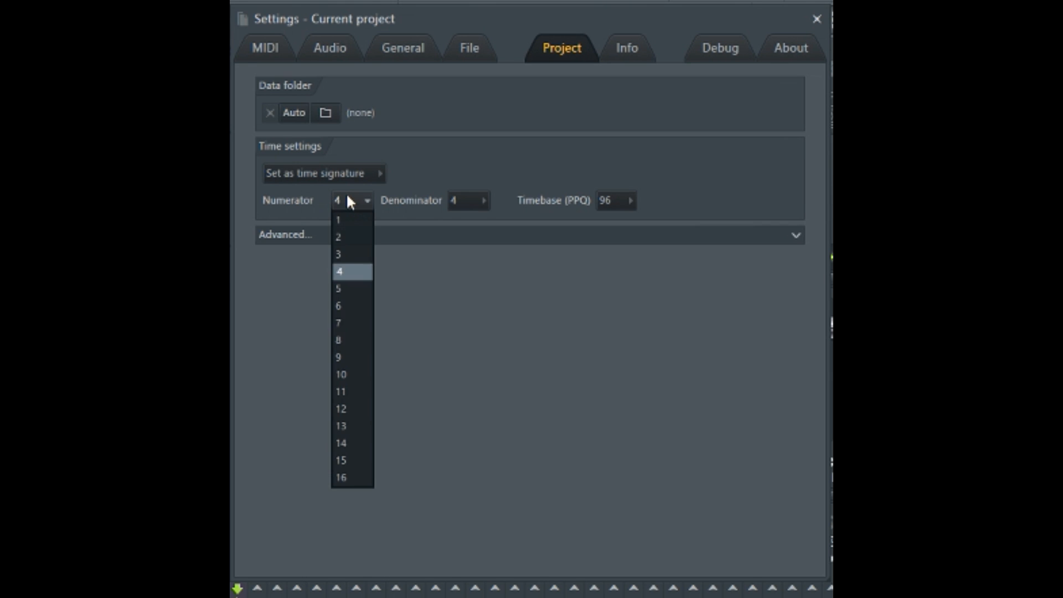
left_click(357, 259)
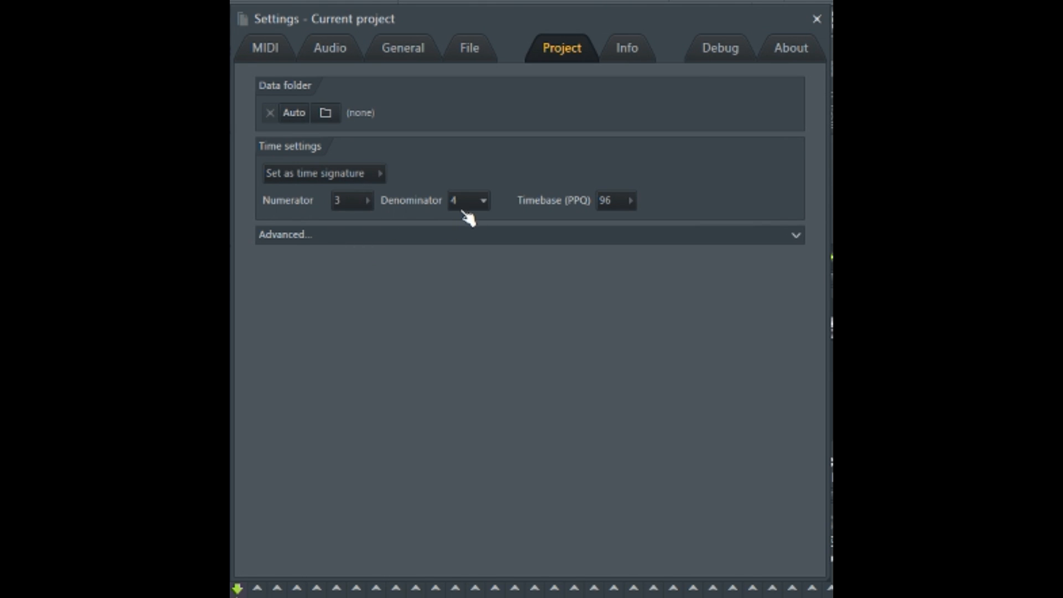
left_click(346, 203)
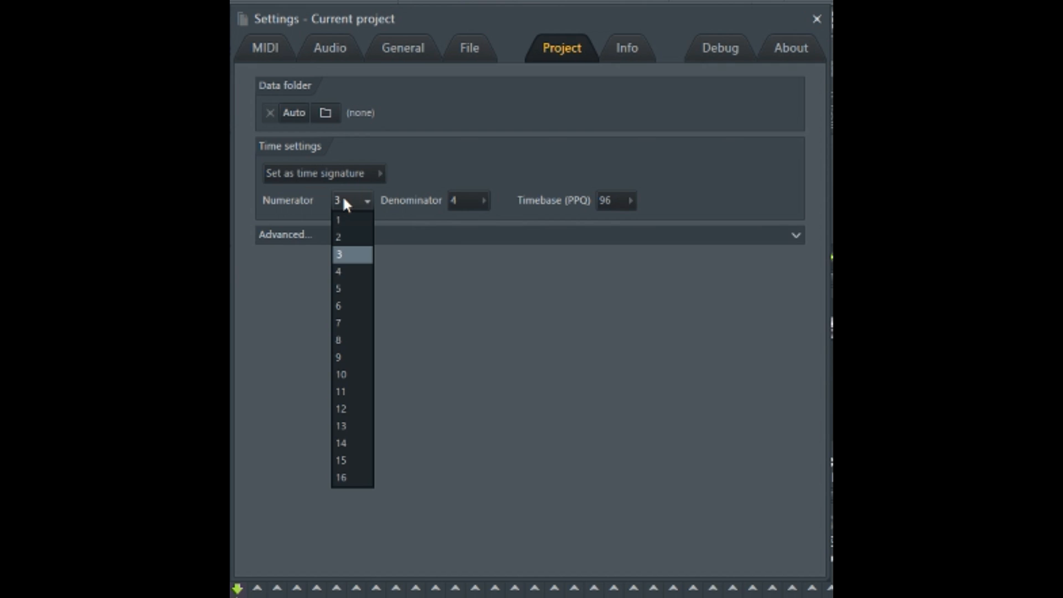
left_click(351, 323)
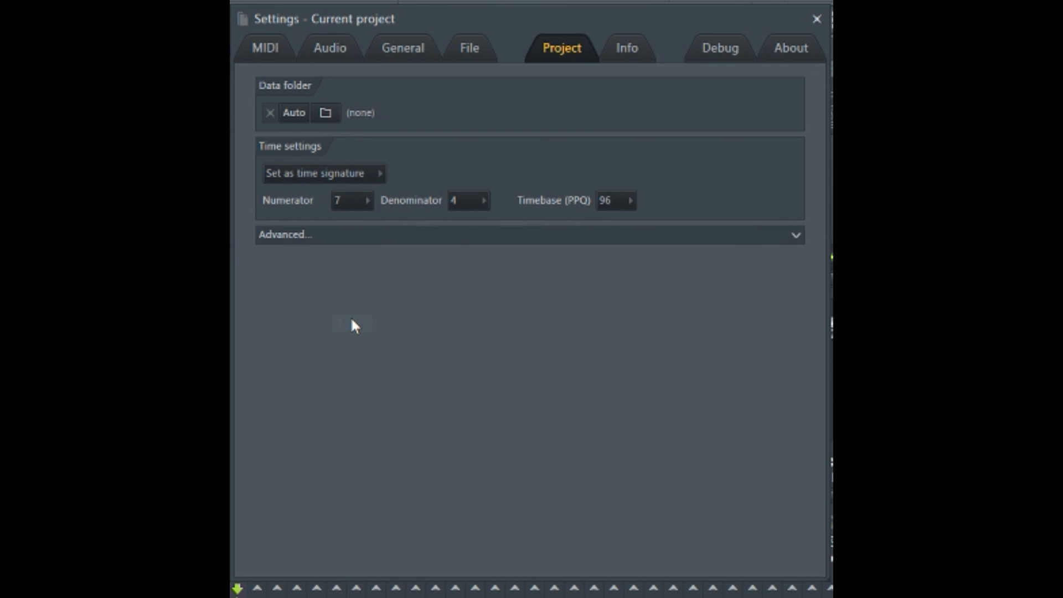
left_click(470, 205)
left_click(465, 254)
- Set the project's time signature back to a numerator of 4 and a denominator of 4
left_click(347, 199)
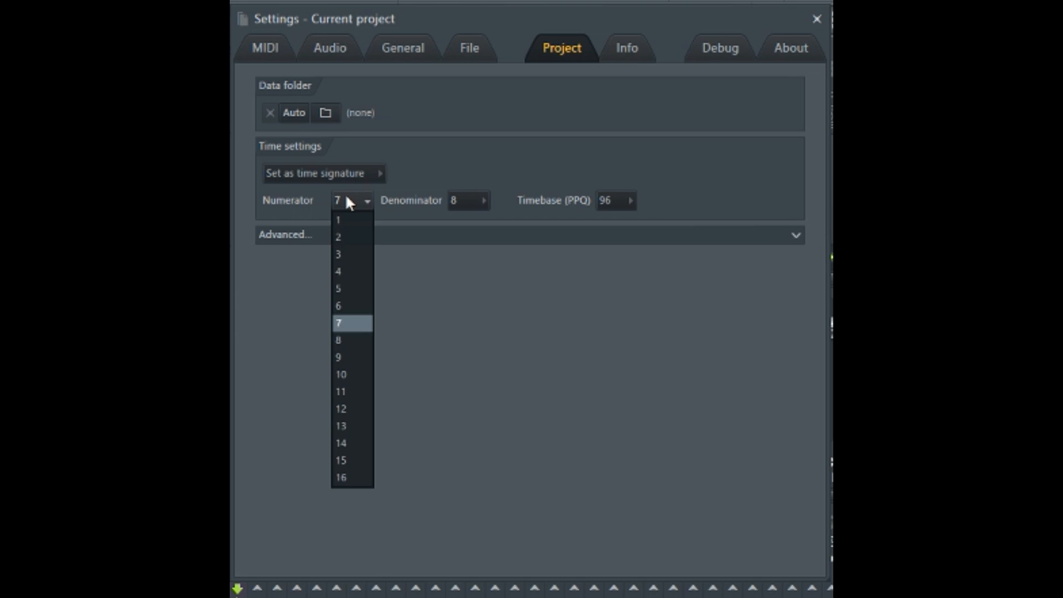
left_click(357, 272)
left_click(483, 204)
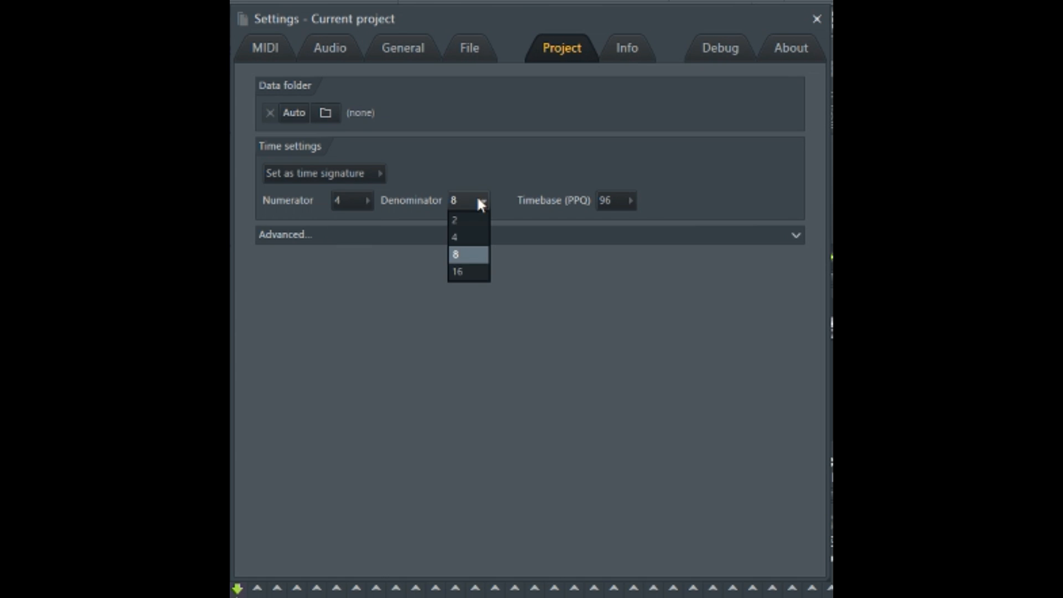
left_click(472, 240)
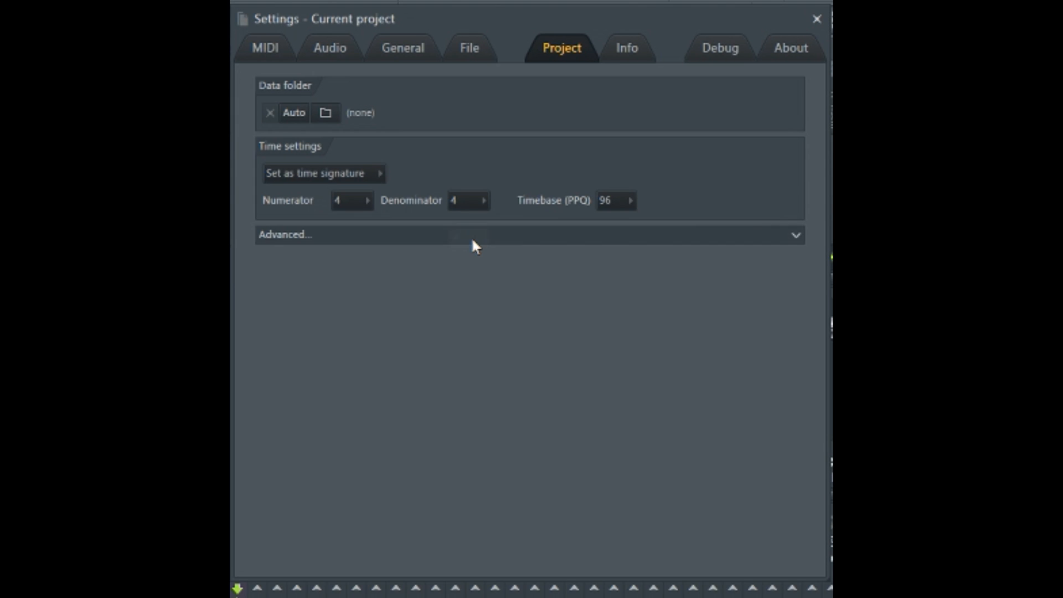
- Review the project credits, the MIDI device settings and the audio settings
left_click(629, 46)
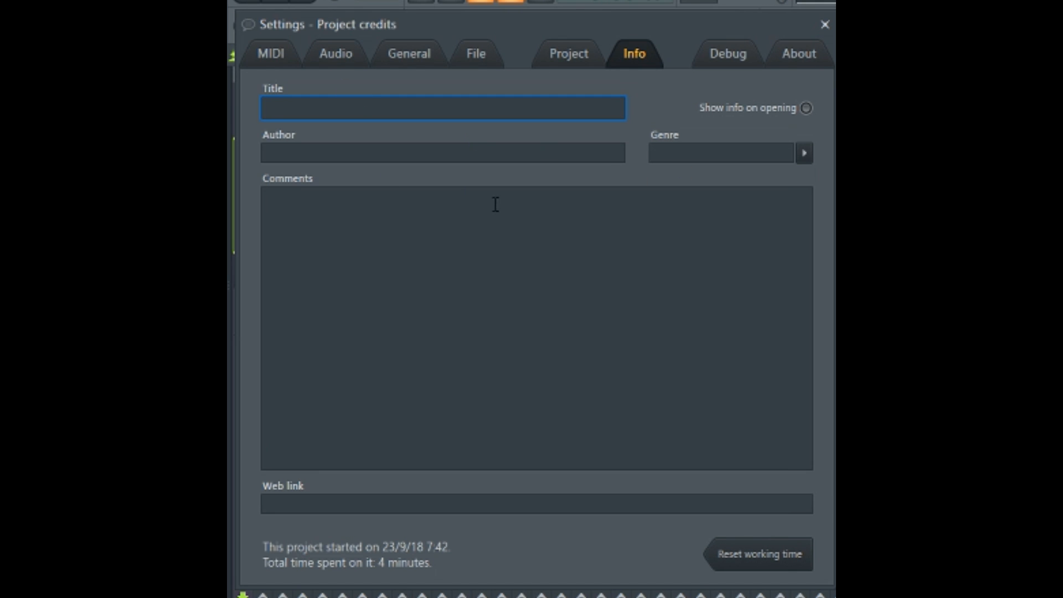
left_click(276, 61)
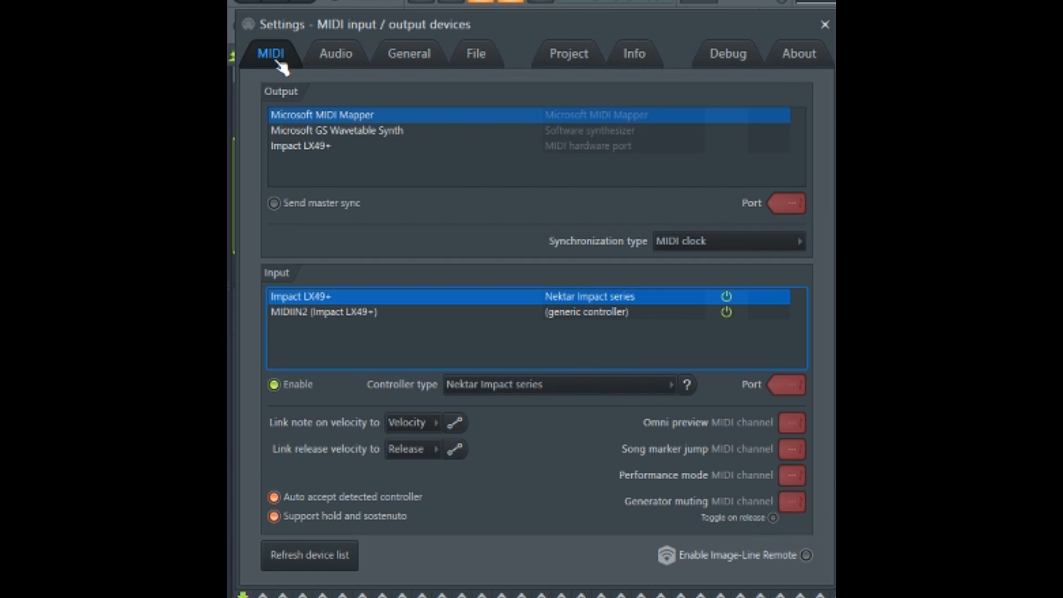
left_click(337, 62)
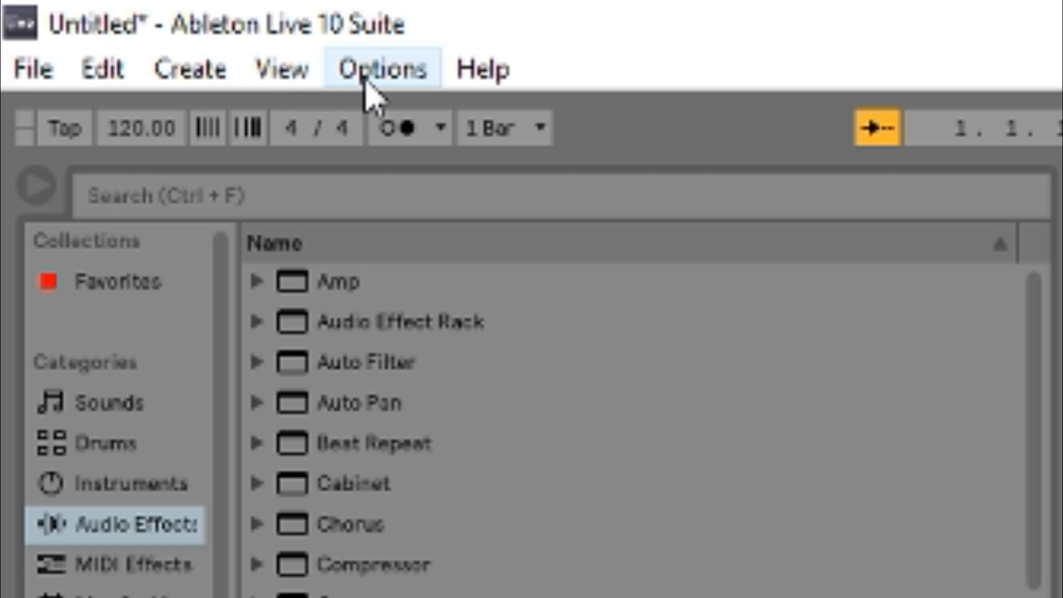
- Switch to Ableton Live and set its interface theme to Mid Dark in the Look/Feel preferences
left_click(370, 87)
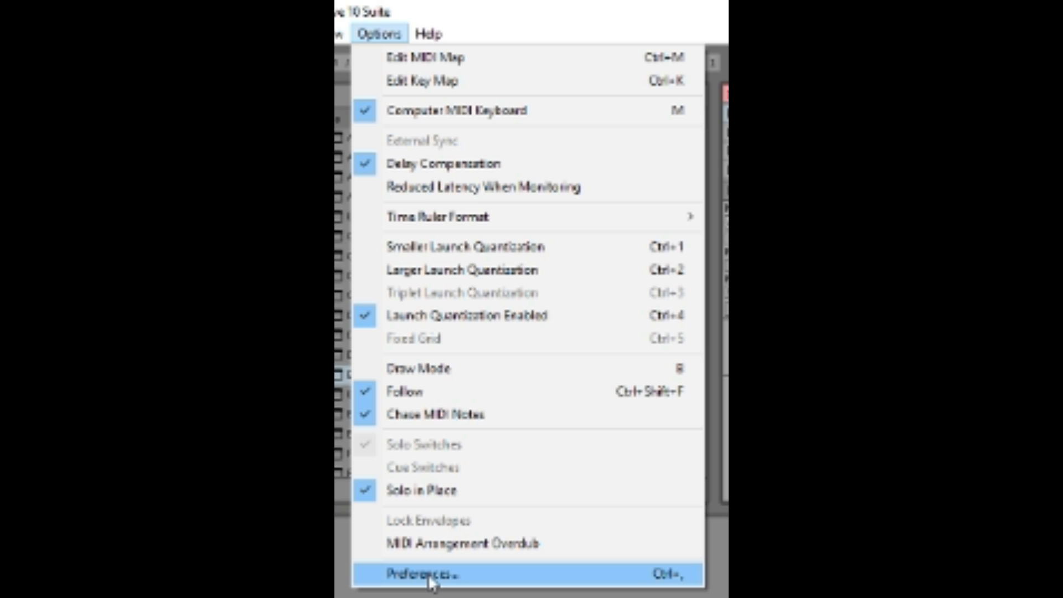
left_click(432, 577)
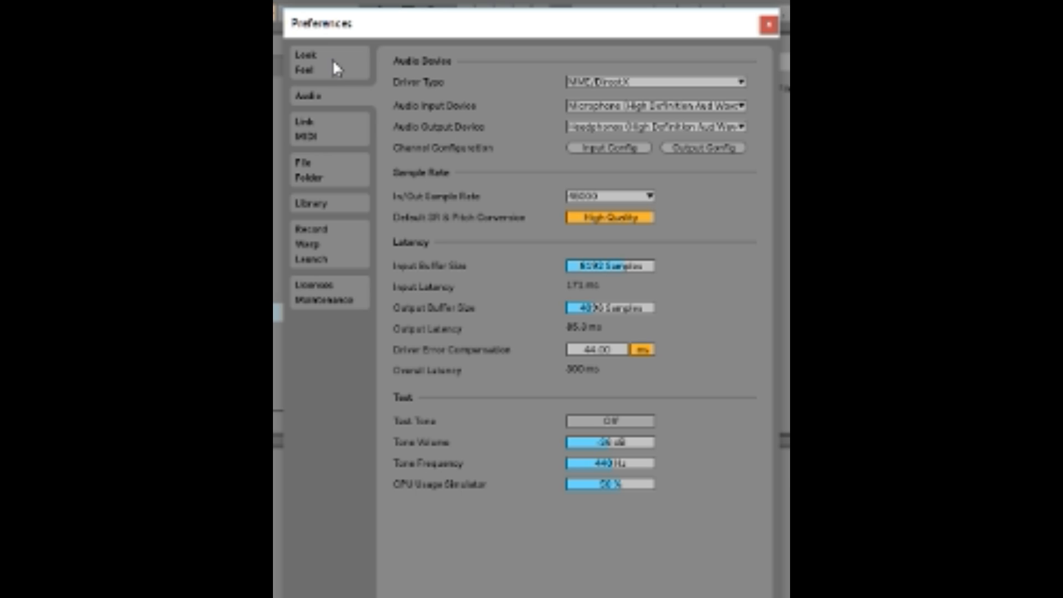
left_click(334, 65)
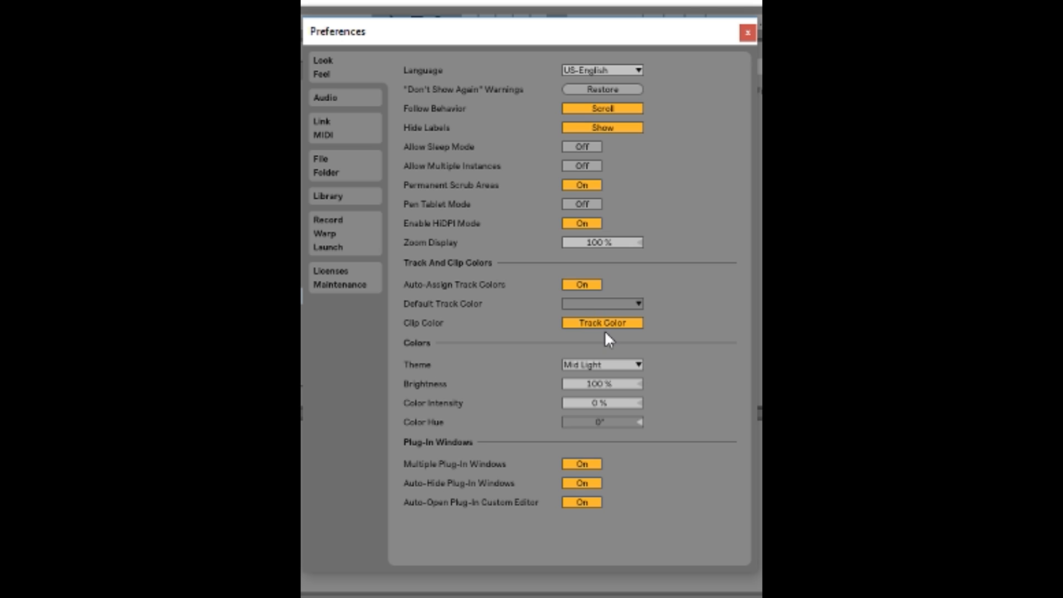
left_click(609, 364)
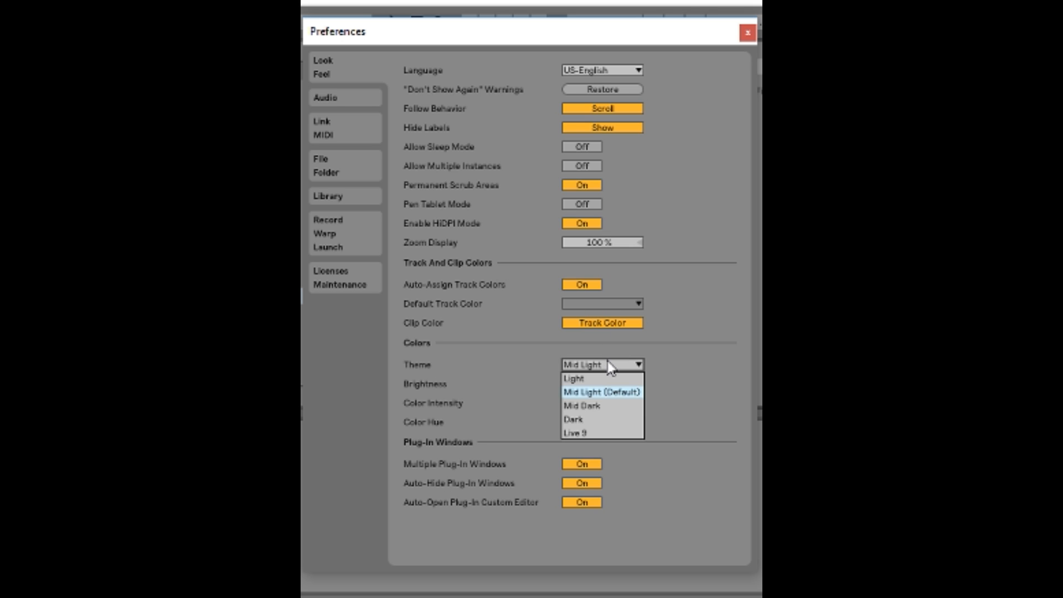
left_click(603, 406)
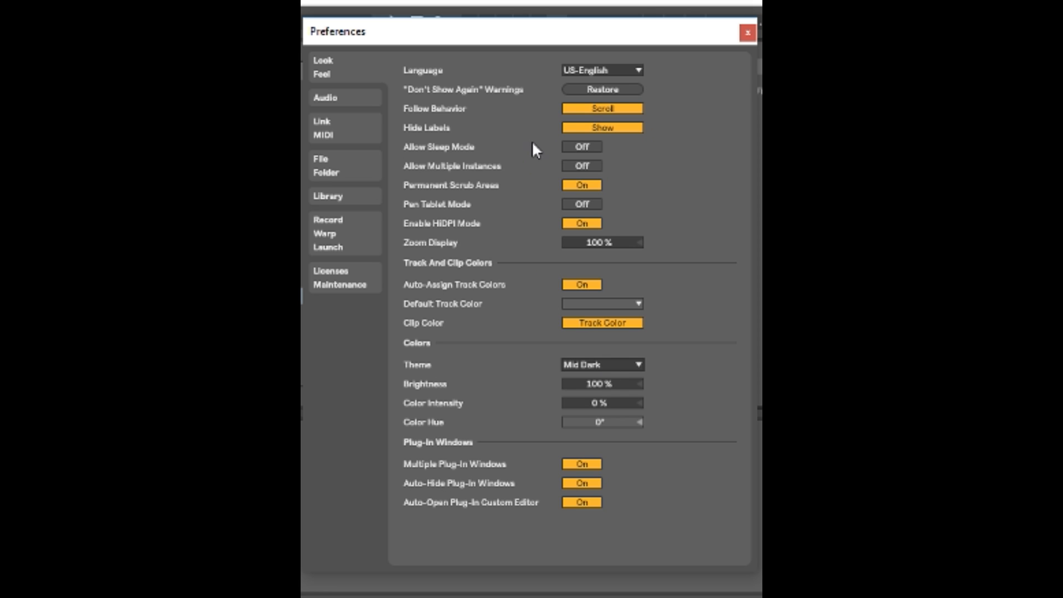
- Examine the available driver types, audio input devices and sample rates in the Audio preferences
left_click(349, 100)
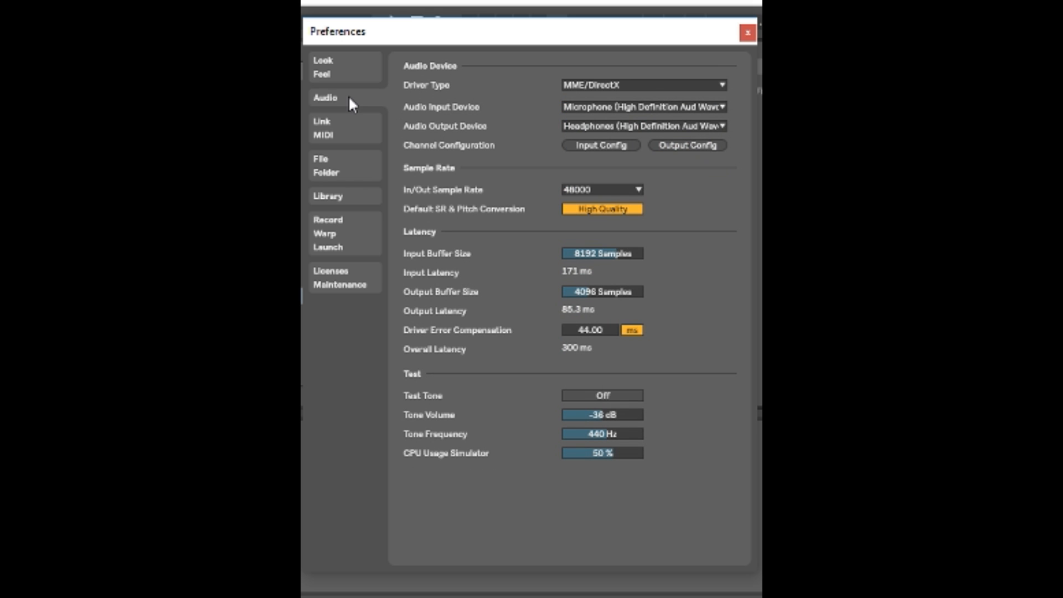
left_click(595, 88)
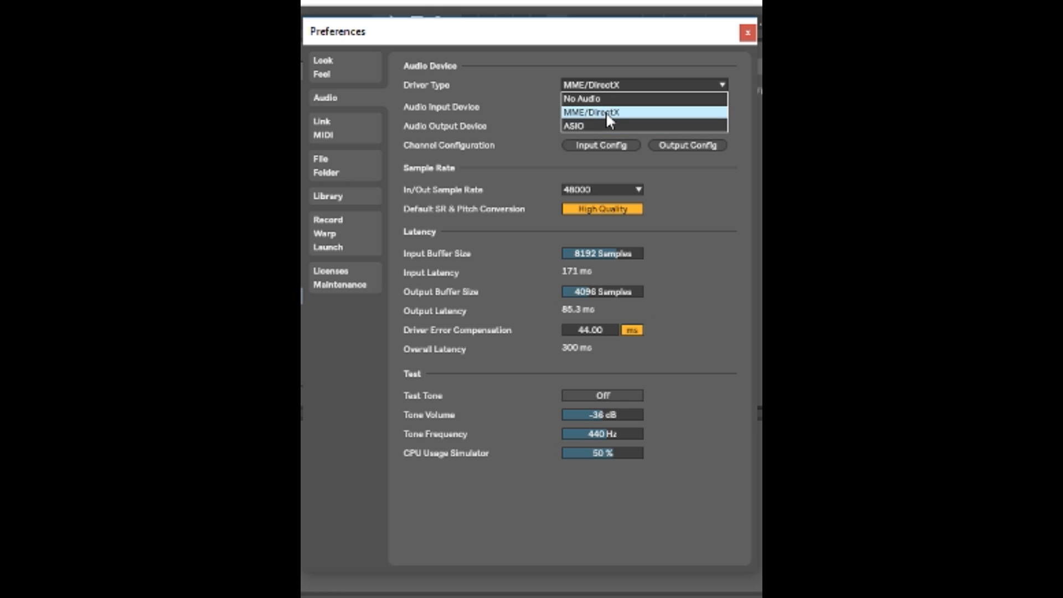
left_click(695, 212)
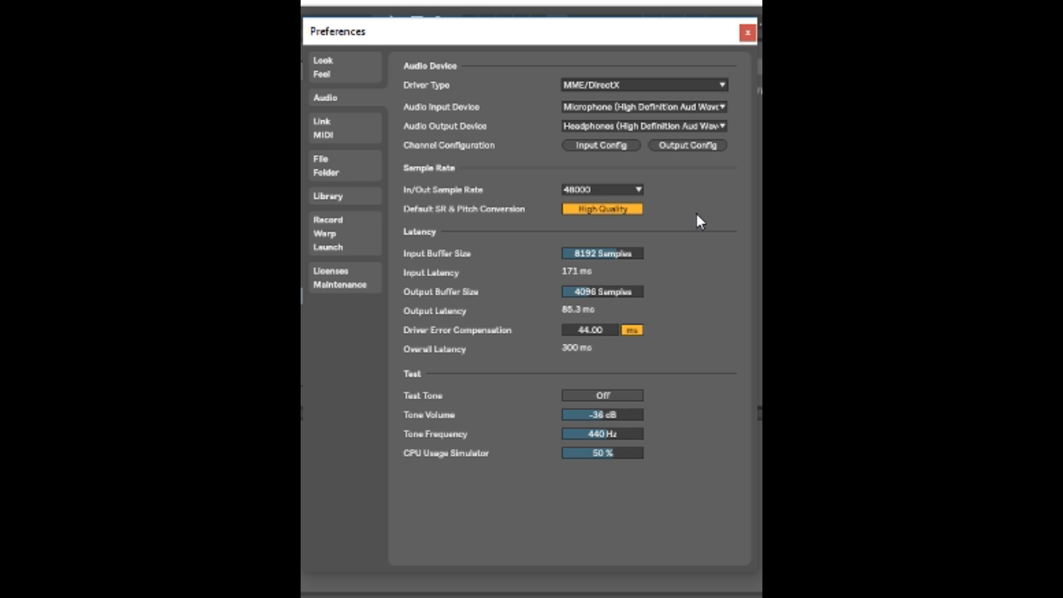
left_click(636, 109)
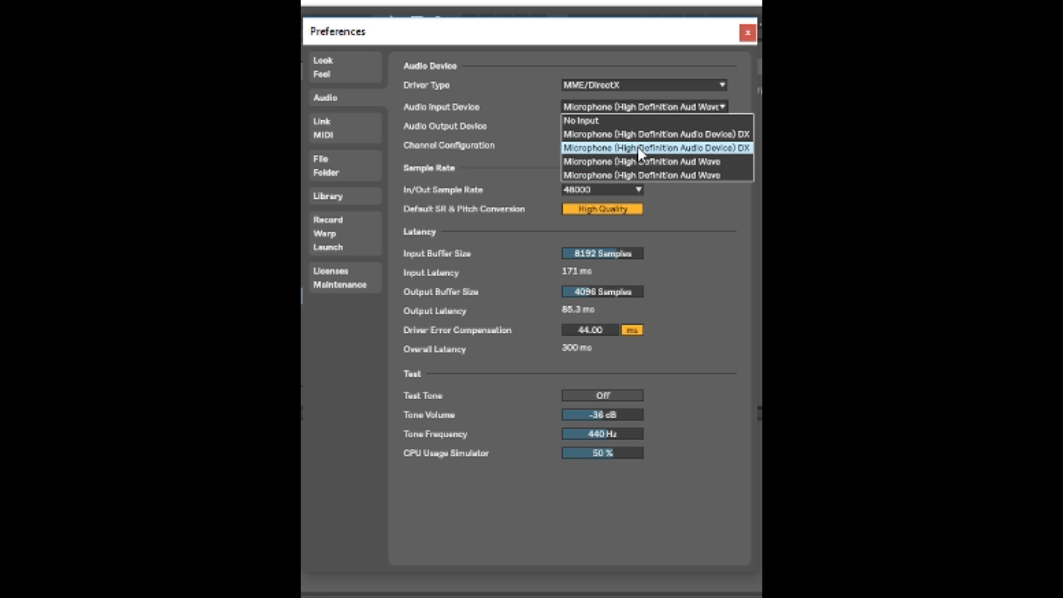
left_click(692, 218)
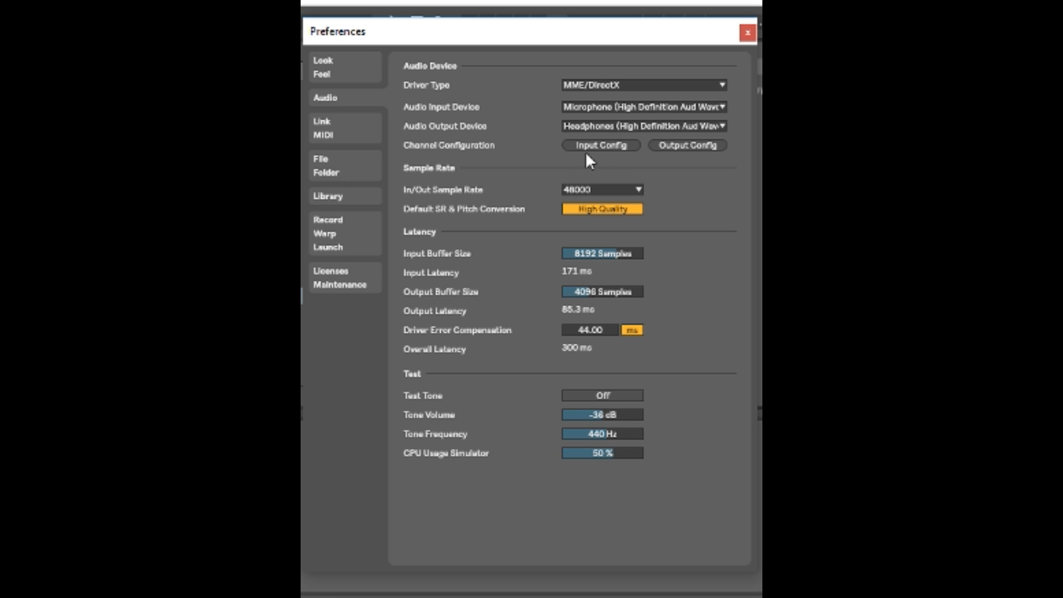
left_click(612, 187)
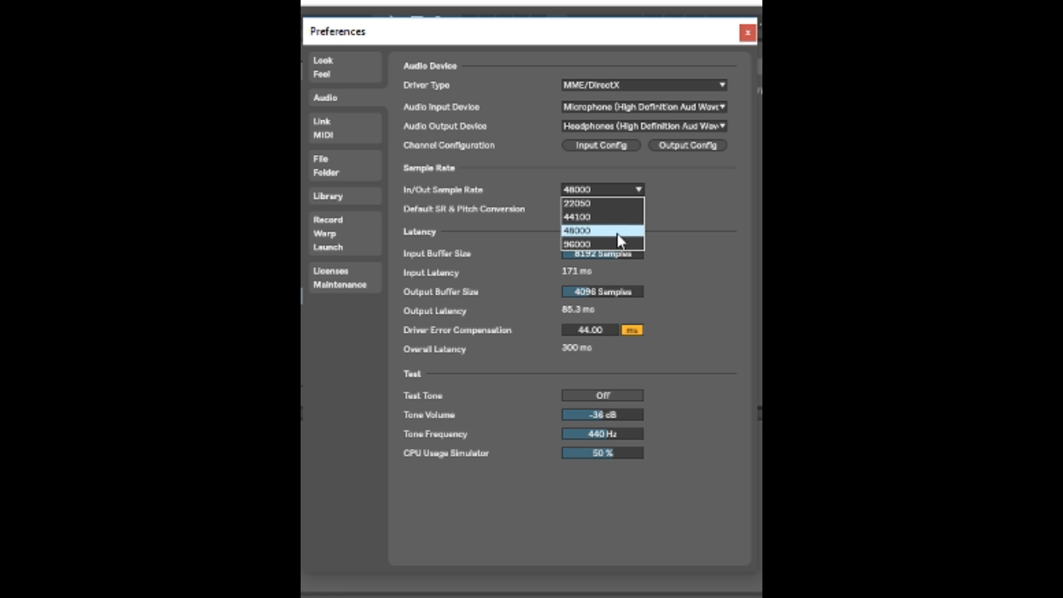
left_click(662, 228)
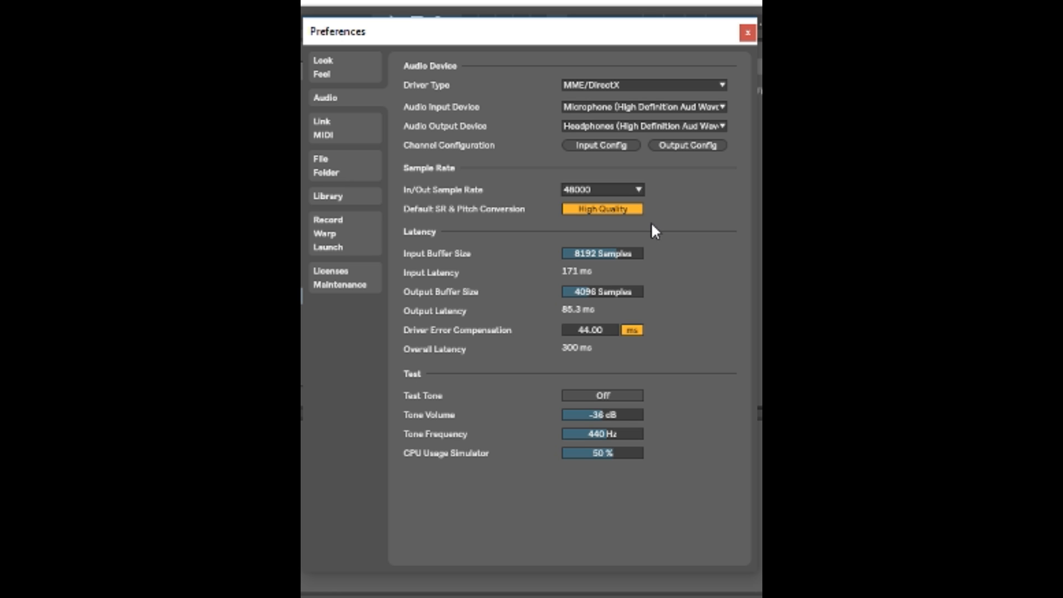
- Review the control surface choices and MIDI port settings in the Link/MIDI preferences
left_click(346, 126)
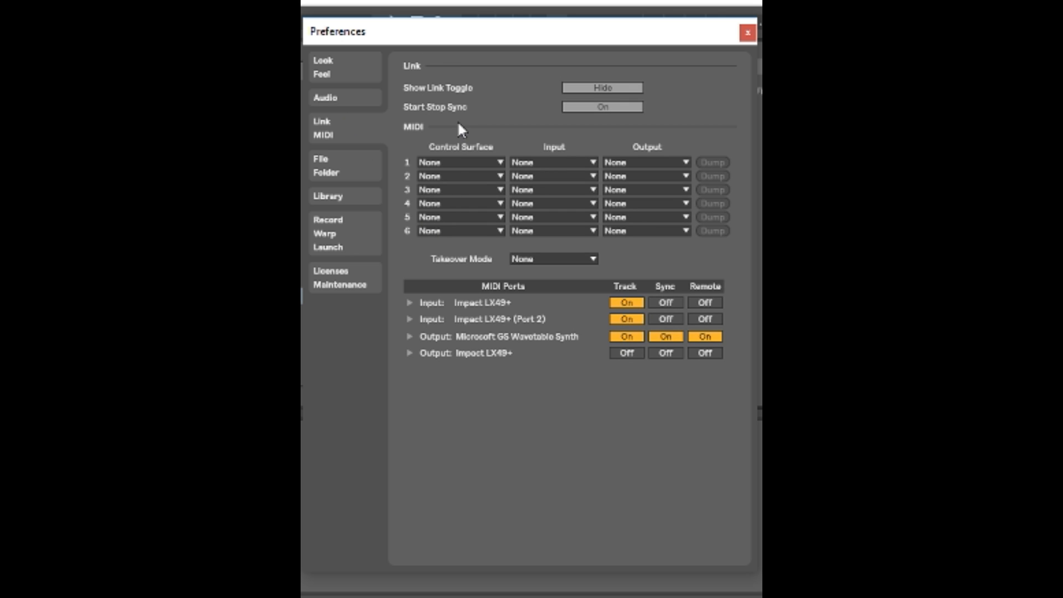
left_click(470, 161)
left_click(470, 161)
- Inspect the VST plug-in custom folder location in the File/Folder preferences and view the Library preferences
left_click(349, 162)
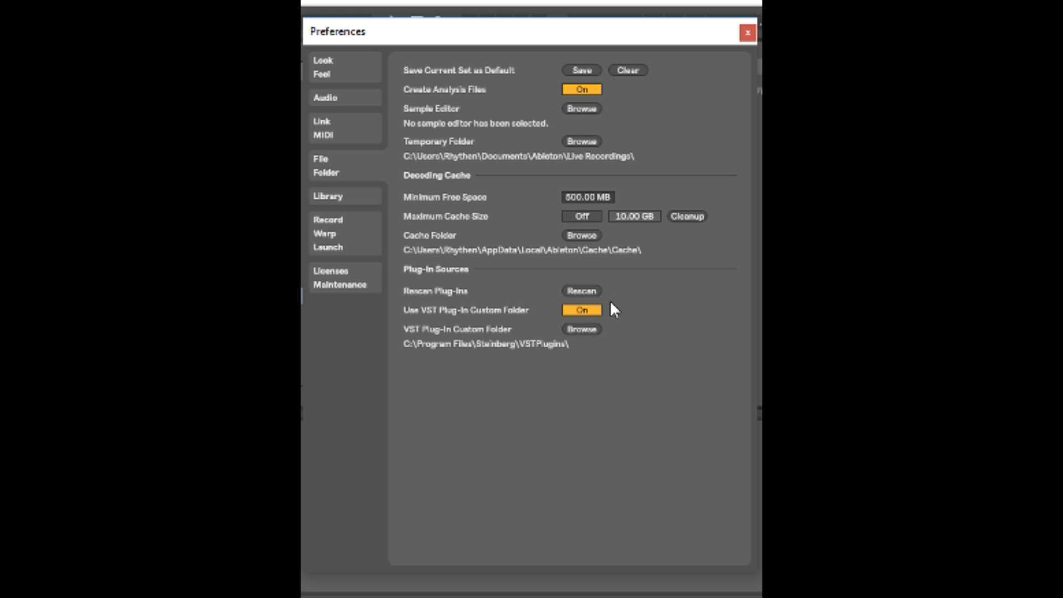
left_click(583, 328)
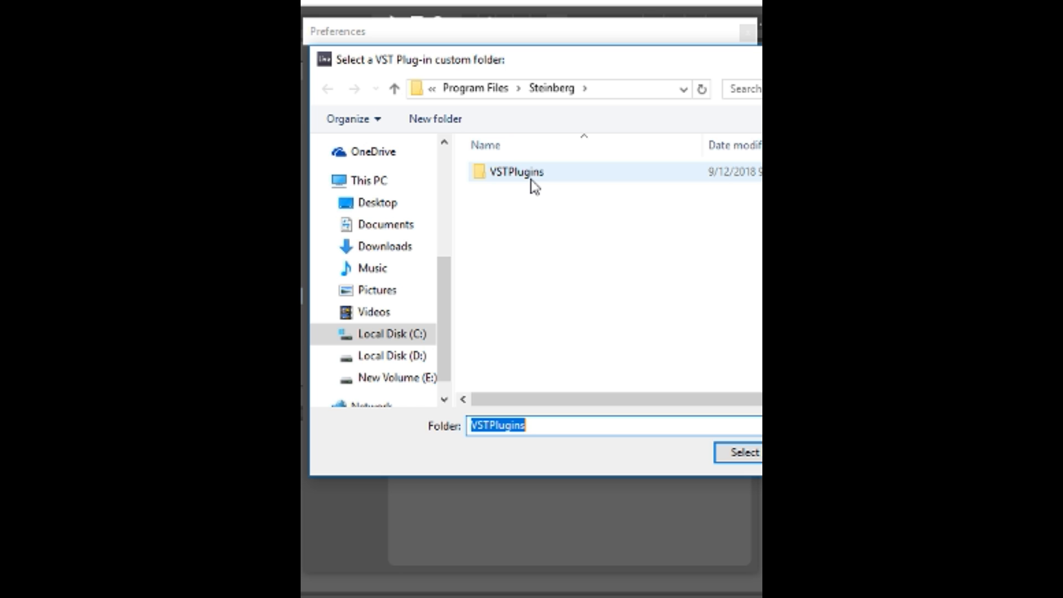
key("Return")
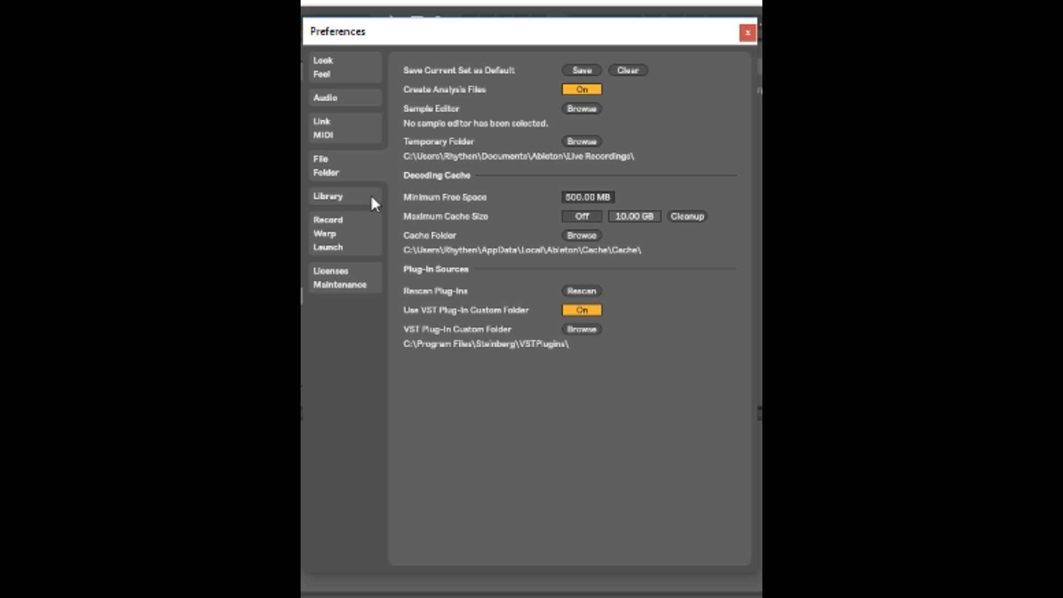
left_click(361, 196)
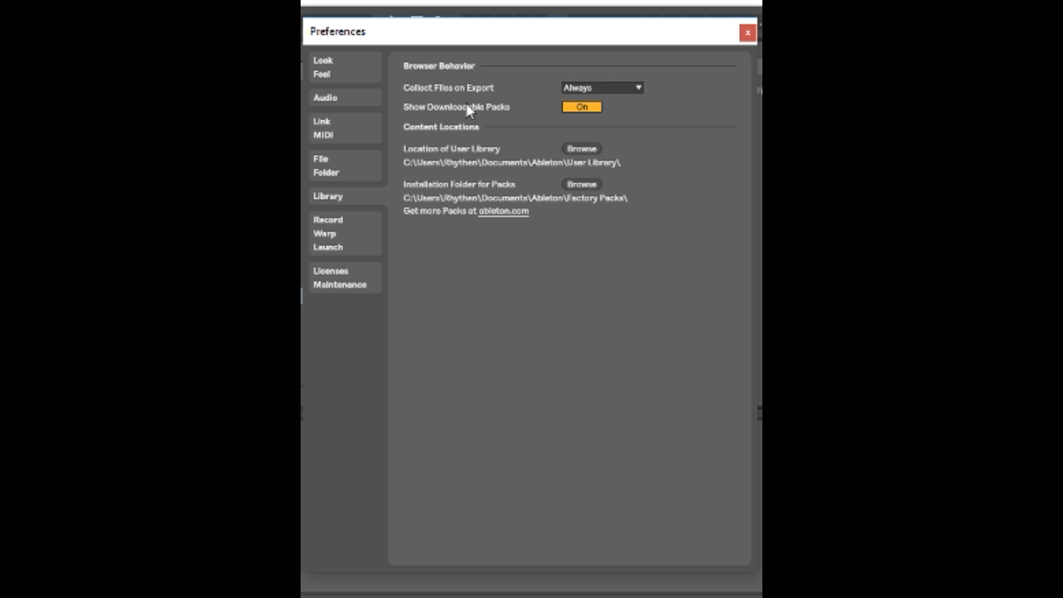